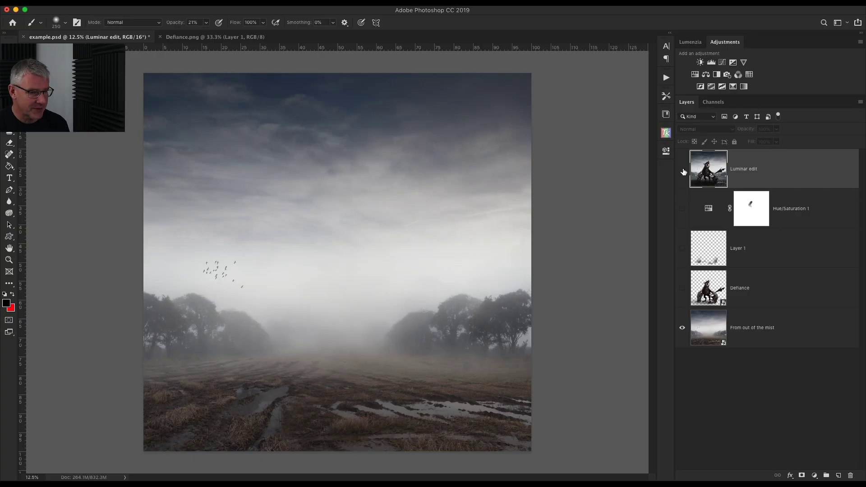
Step: Turn on the 'Luminar edit' layer so the finished dragon composite shows over the misty field
click(683, 170)
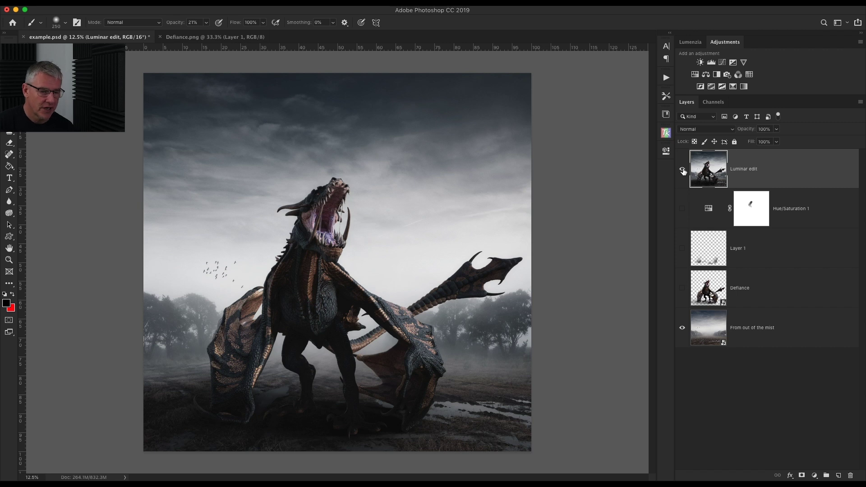
click(791, 170)
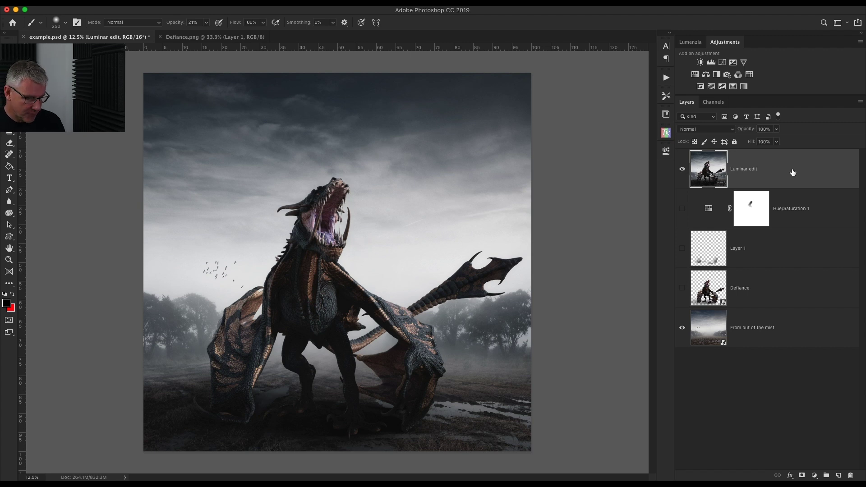
Step: Delete the four upper layers and bring Defiance.png from the DRAGONS STANDING folder in as a layer
key(Delete)
key(Delete)
key(Delete)
key(Delete)
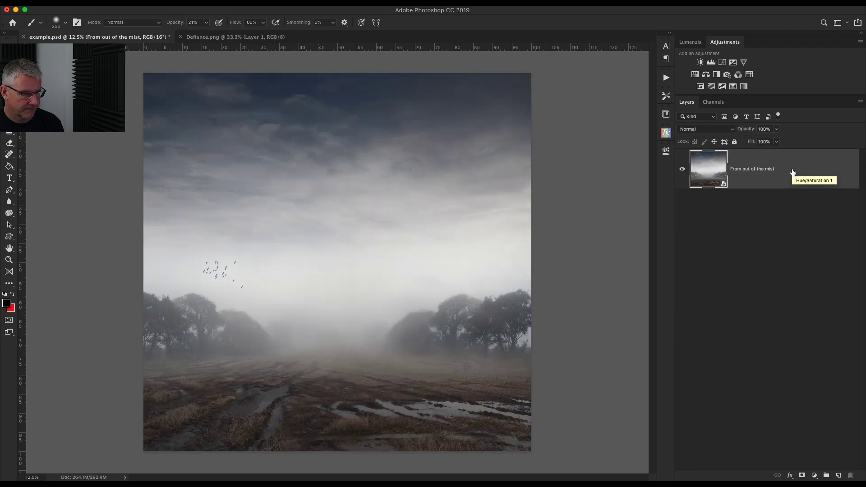
key(v)
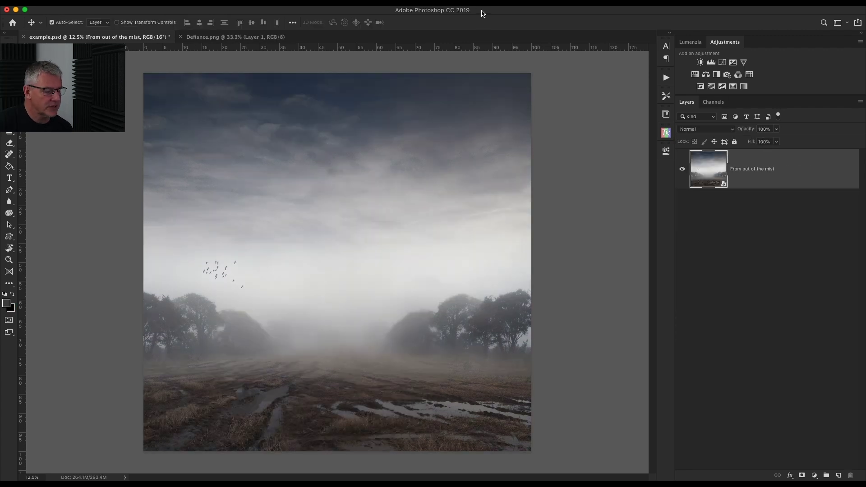
drag(483, 13, 488, 170)
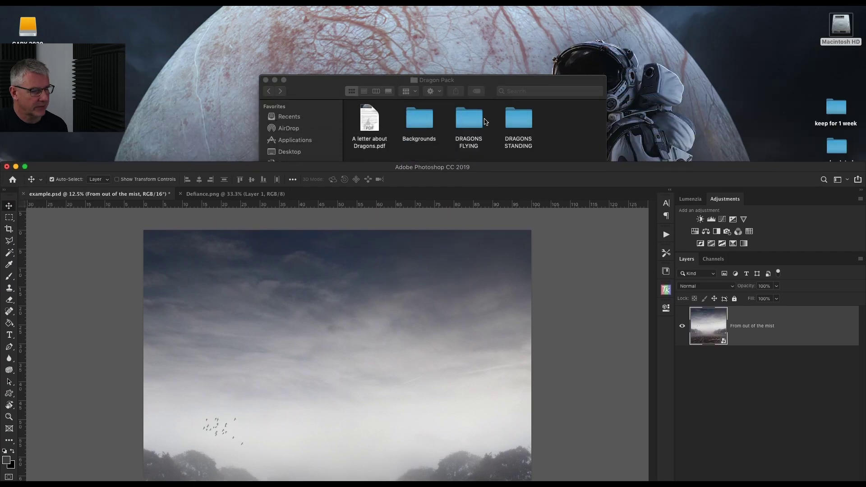
double_click(518, 117)
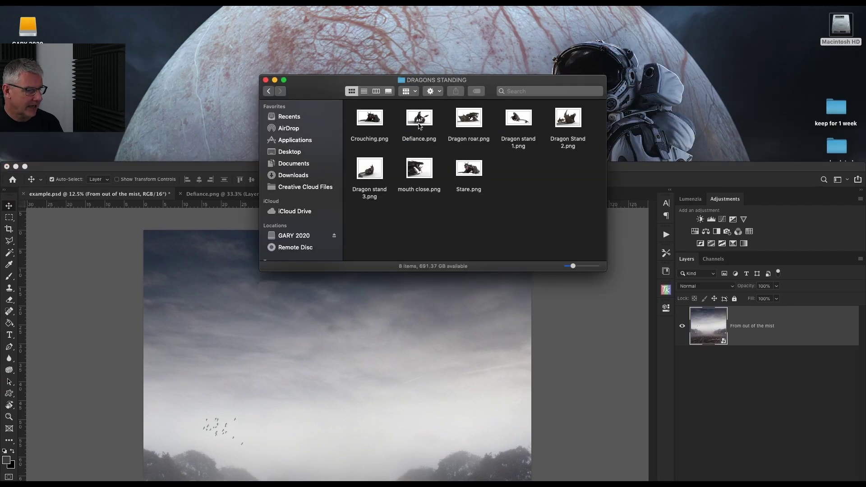
drag(420, 118, 338, 428)
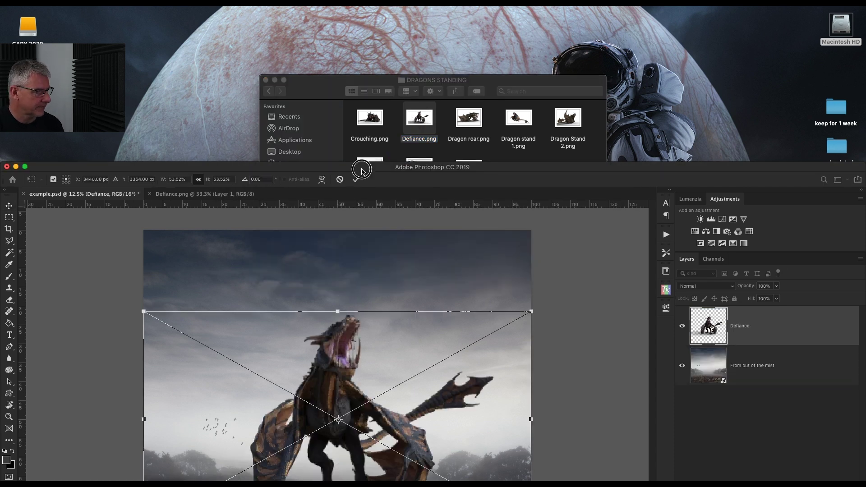
Step: Scale the dragon to about 69% and position it in the muddy foreground
drag(380, 169, 380, 14)
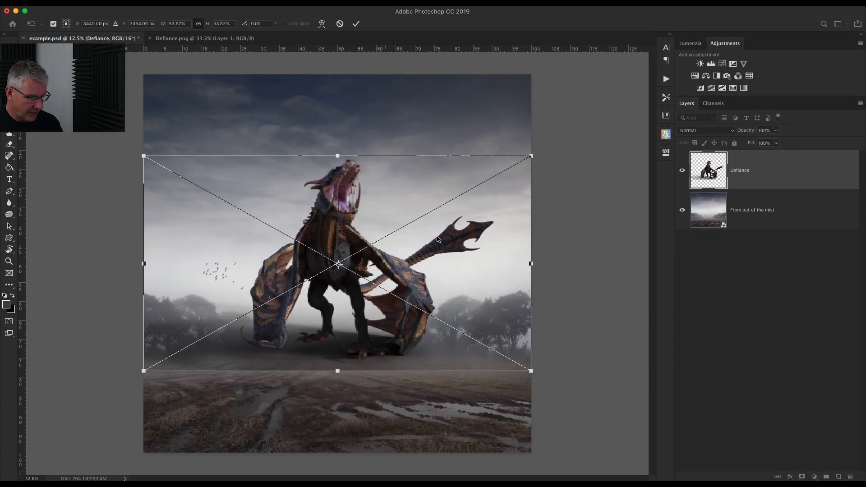
drag(541, 373, 643, 466)
drag(458, 362, 382, 381)
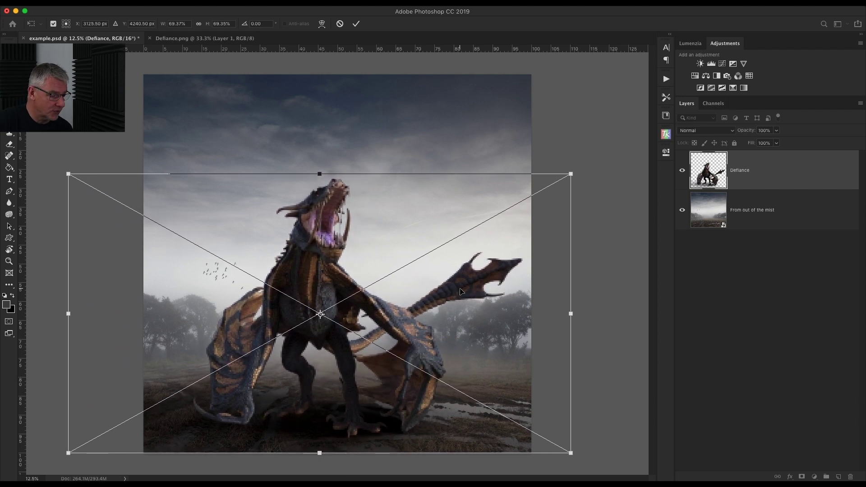
click(356, 26)
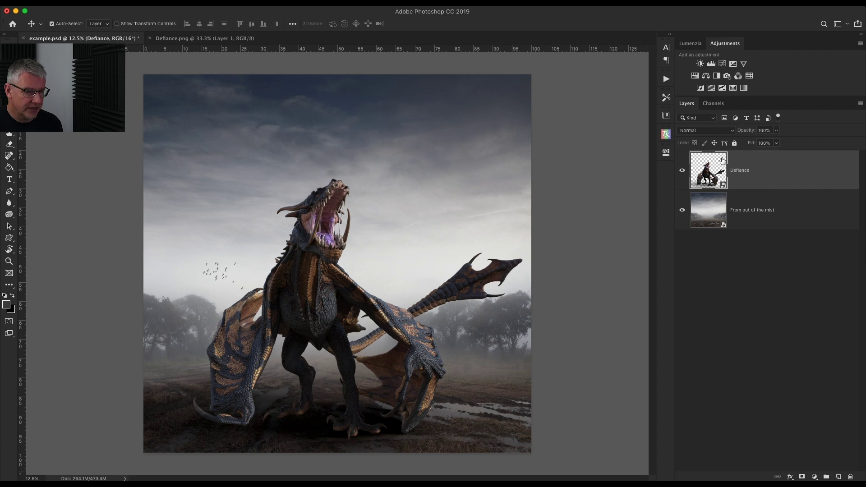
Step: Cmd-click the Defiance thumbnail to load the dragon's outline, then add empty Layer 1 above it
key(super)
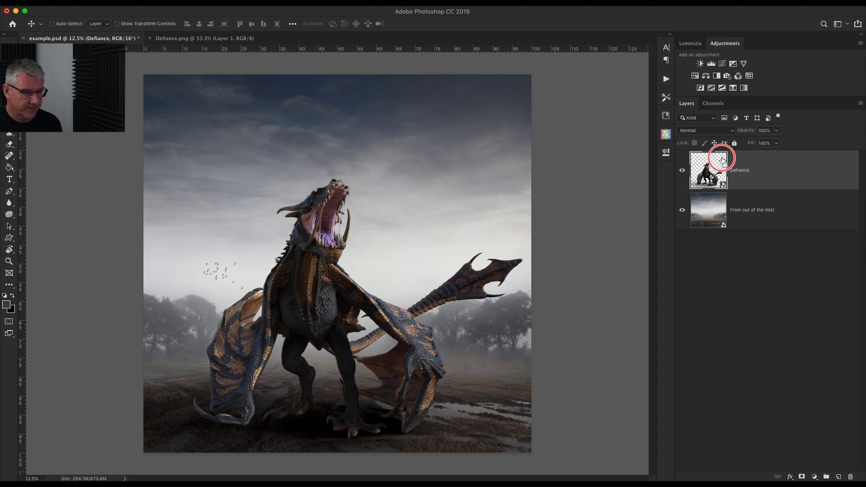
super+click(722, 160)
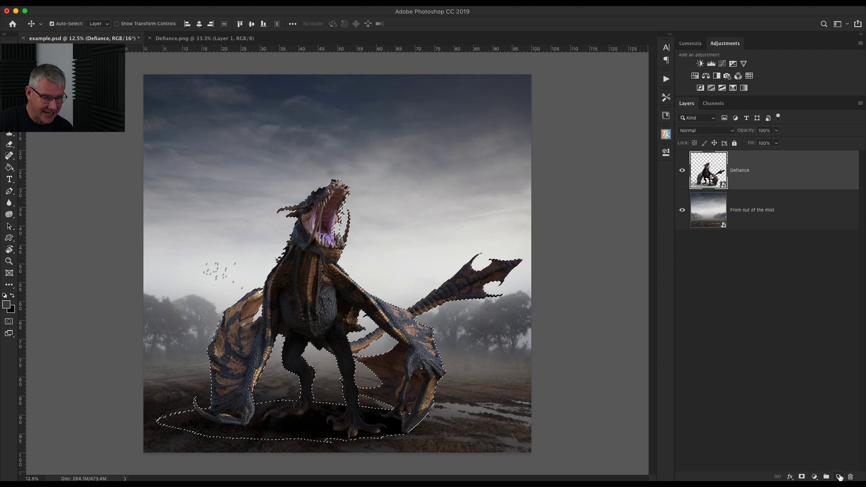
click(838, 477)
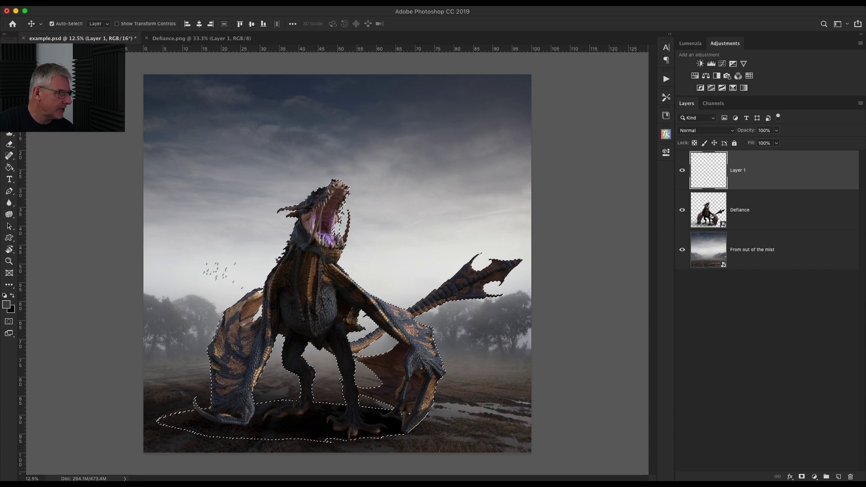
Step: Paint a pure red test stroke over the dragon, then undo it
key(i)
click(6, 304)
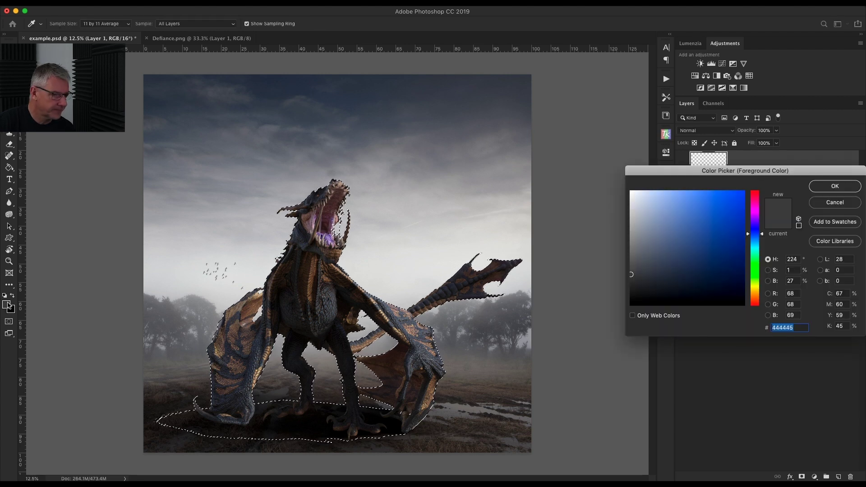
drag(683, 205, 744, 191)
click(754, 191)
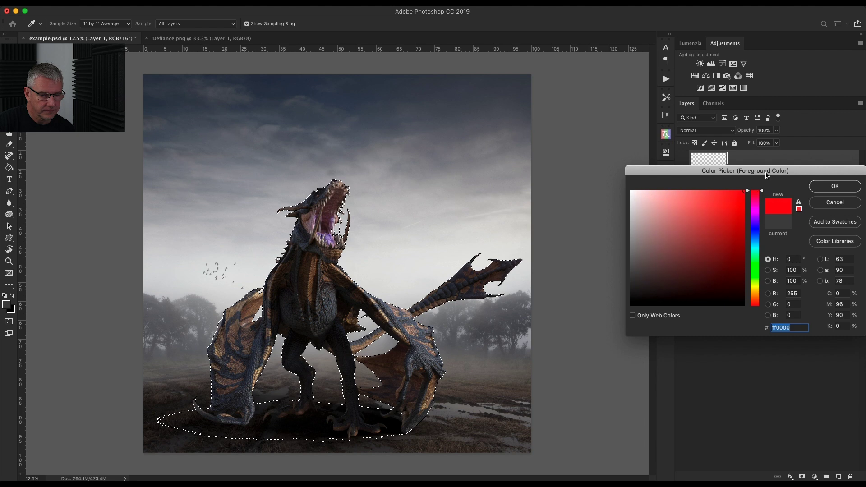
key(Return)
key(b)
drag(316, 217, 442, 294)
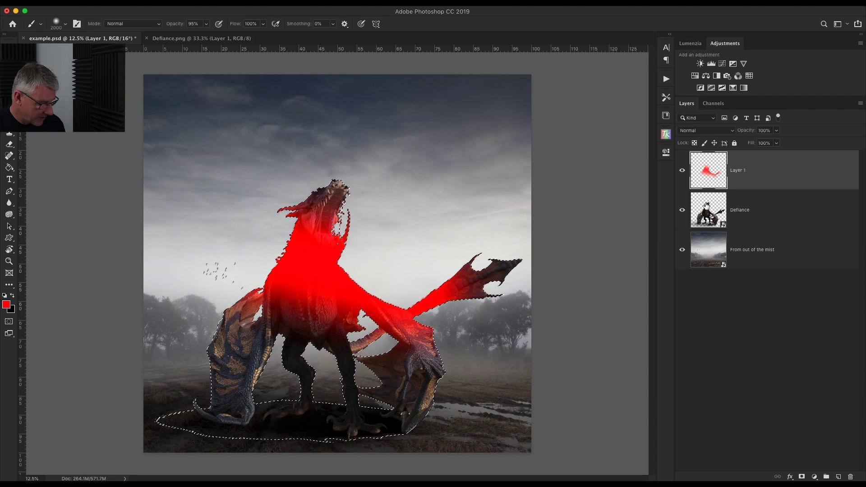
key(ctrl+z)
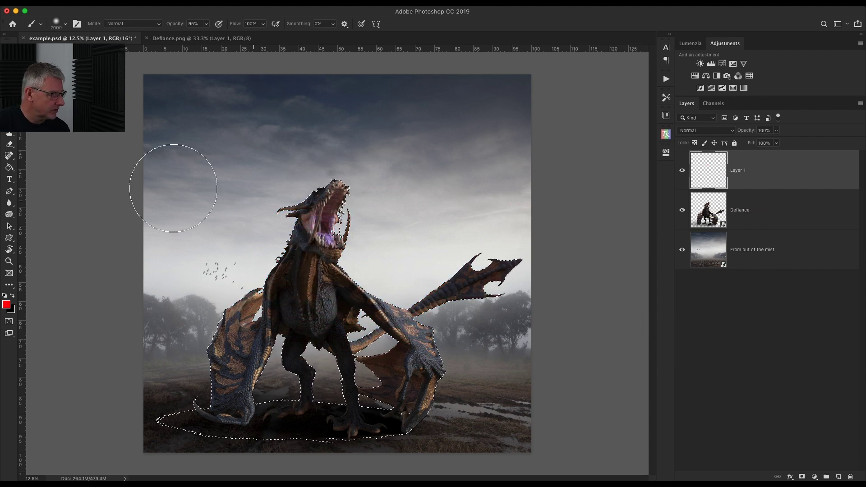
Step: Make black the painting colour with 27% brush opacity and bring up the brush presets
click(12, 295)
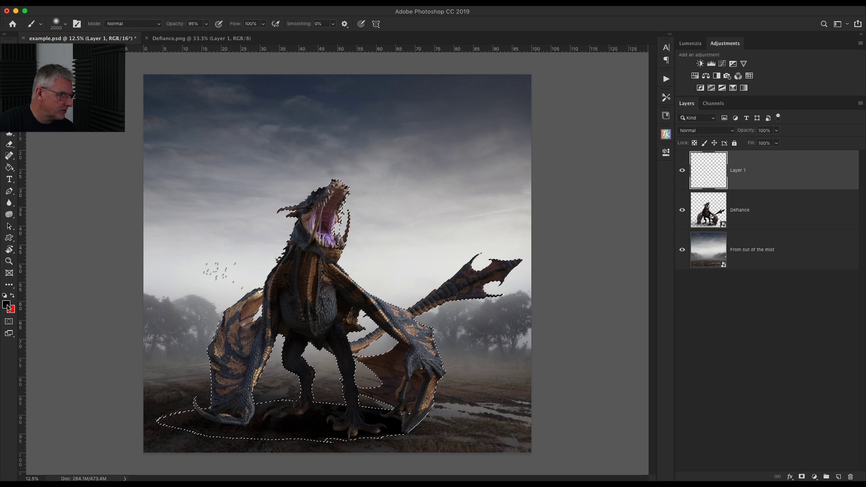
click(207, 26)
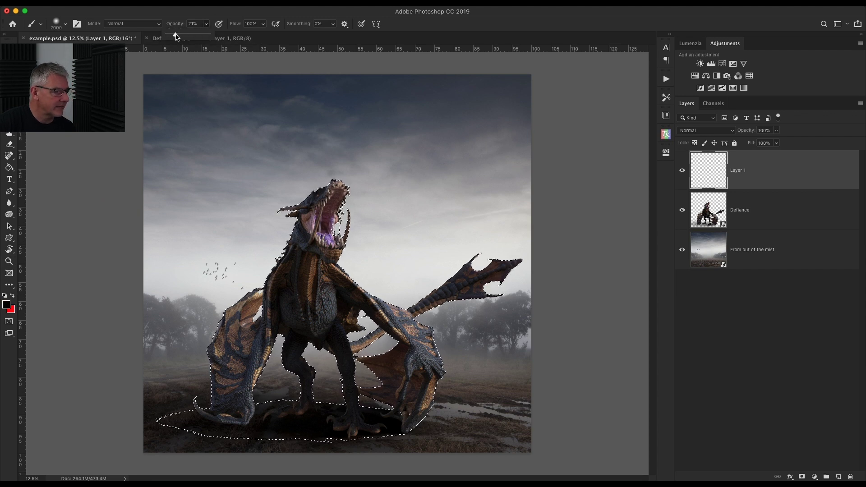
click(66, 25)
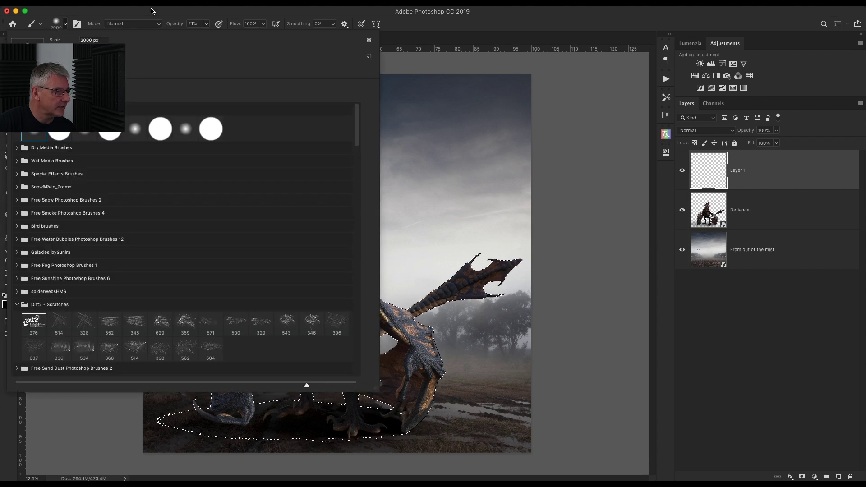
Step: Paint a soft black shadow under the dragon's claws on Layer 1
click(149, 8)
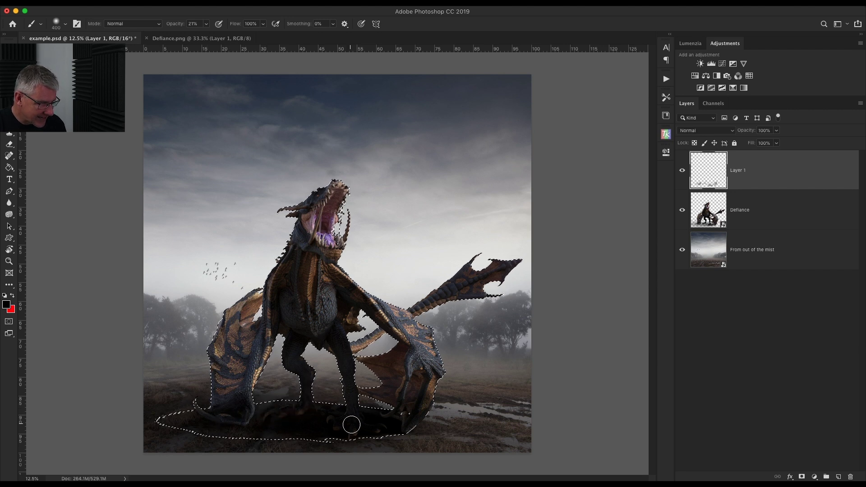
mouse_move(351, 421)
mouse_down()
mouse_move(353, 429)
mouse_move(378, 421)
mouse_move(363, 399)
mouse_move(410, 427)
mouse_up()
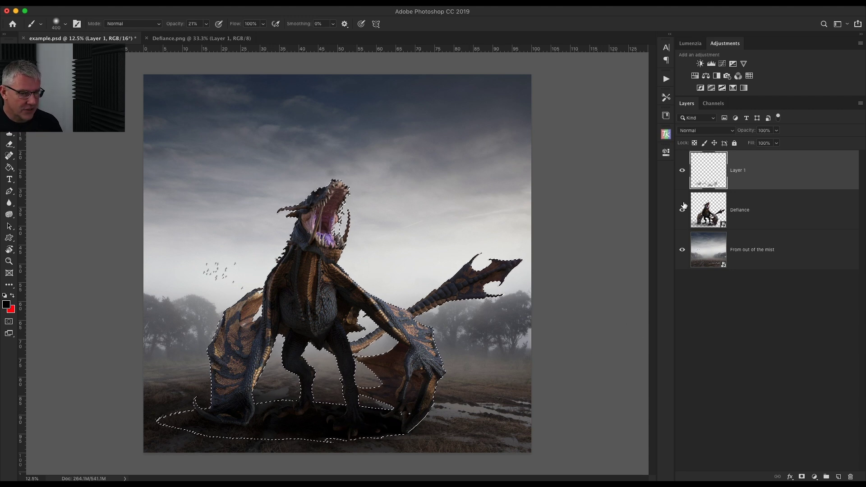
Step: Deselect, compare the painted shadows on and off, then reselect the dragon's outline
key(super+d)
click(682, 171)
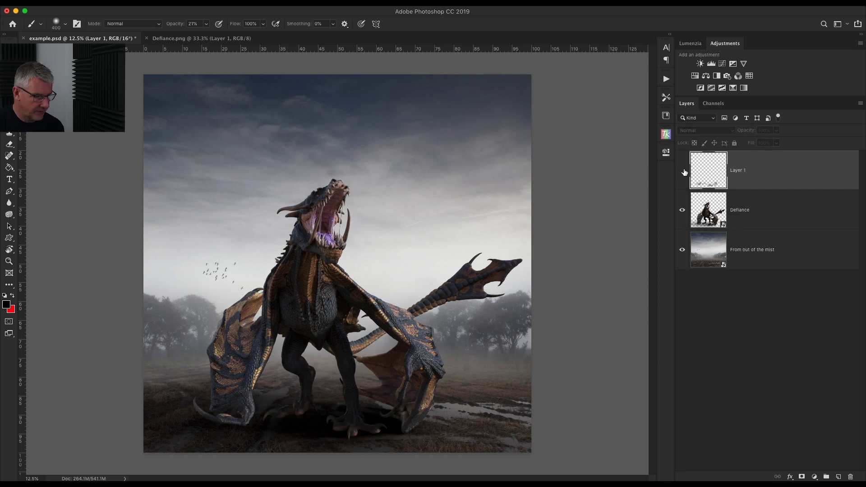
click(683, 171)
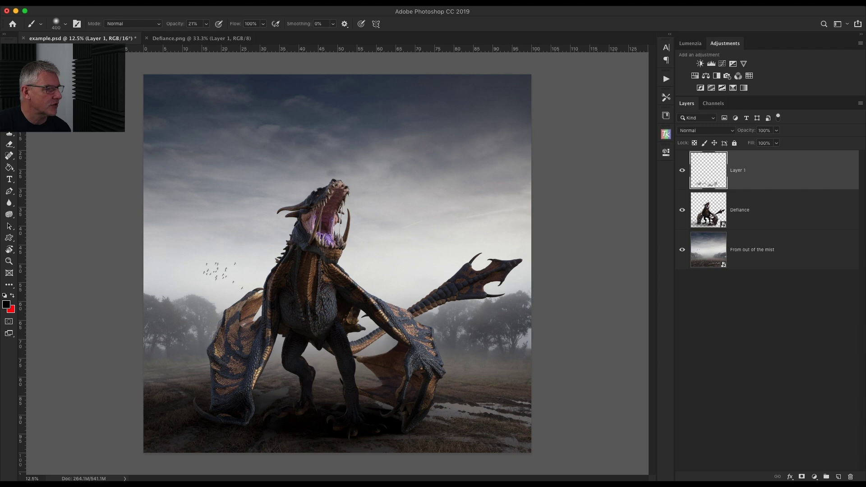
click(198, 2)
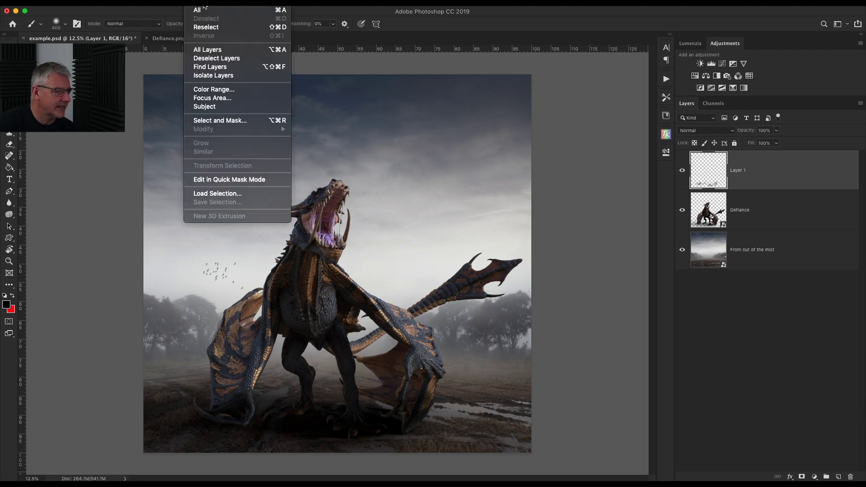
click(211, 28)
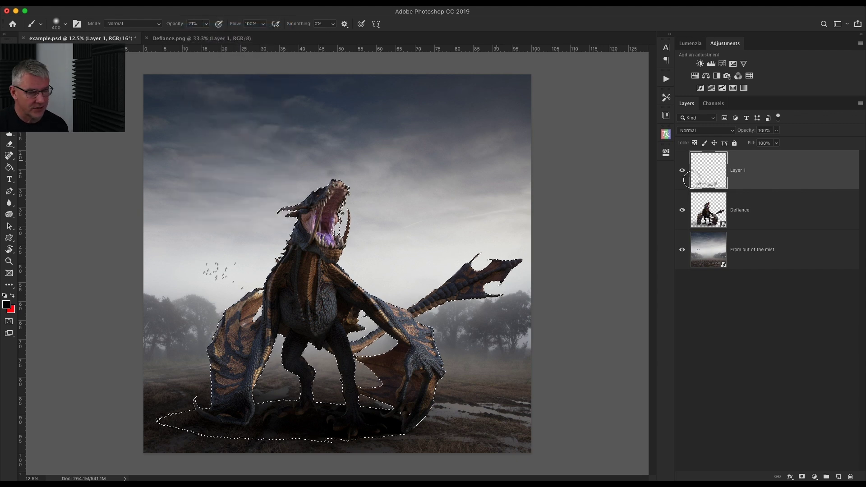
Step: With an 800 px brush, darken shadows under the back foot and front wing tip, then deselect
key(bracketright)
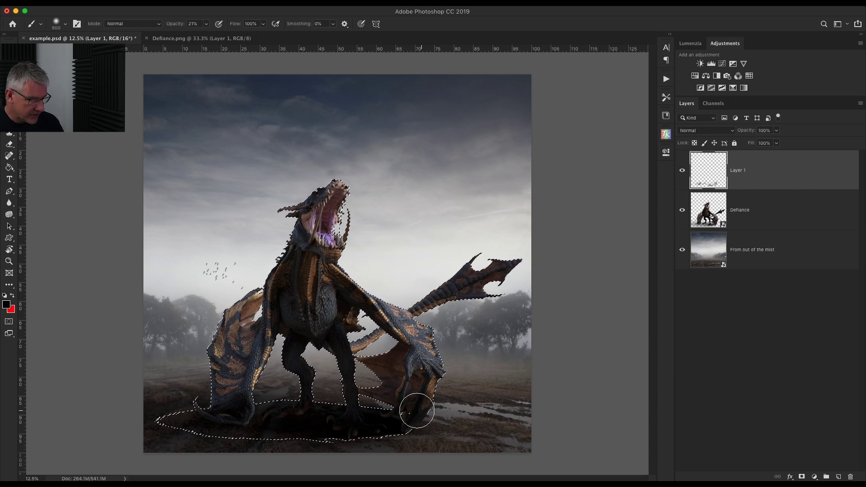
key(bracketright)
key(bracketright)
key(bracketright)
mouse_move(415, 405)
mouse_down()
mouse_move(425, 377)
mouse_move(418, 406)
mouse_move(434, 379)
mouse_move(410, 402)
mouse_up()
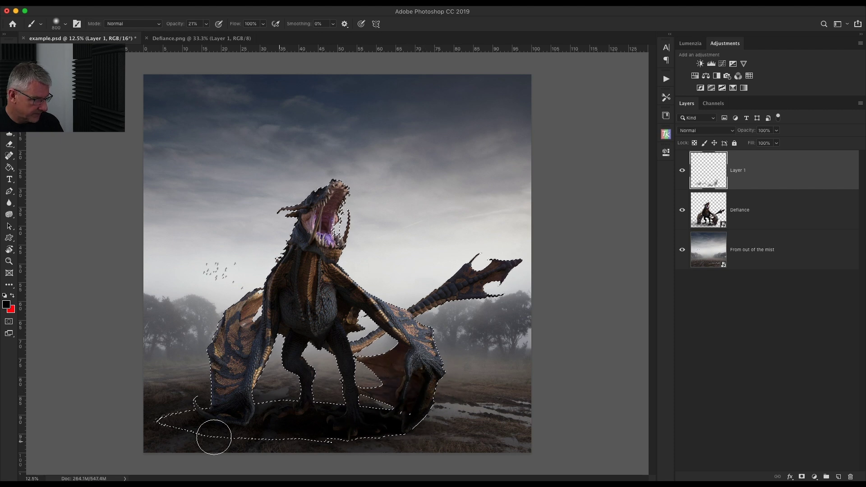
mouse_move(218, 383)
mouse_down()
mouse_move(226, 405)
mouse_move(198, 402)
mouse_move(240, 403)
mouse_move(246, 367)
mouse_up()
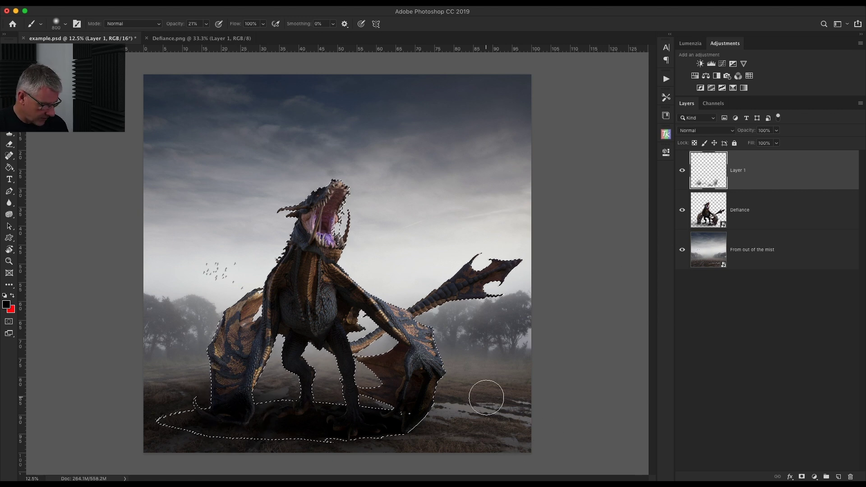
key(super+d)
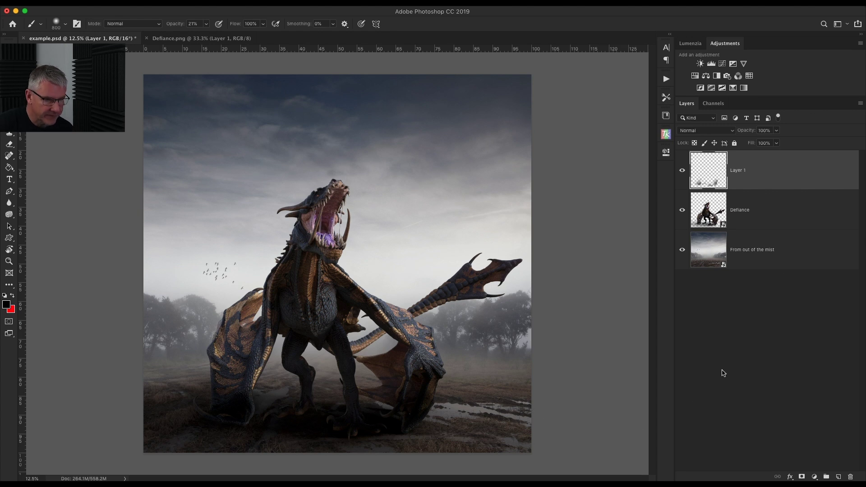
Step: Lower Layer 1's opacity to 78% to soften the shadow
click(776, 143)
drag(776, 143, 769, 144)
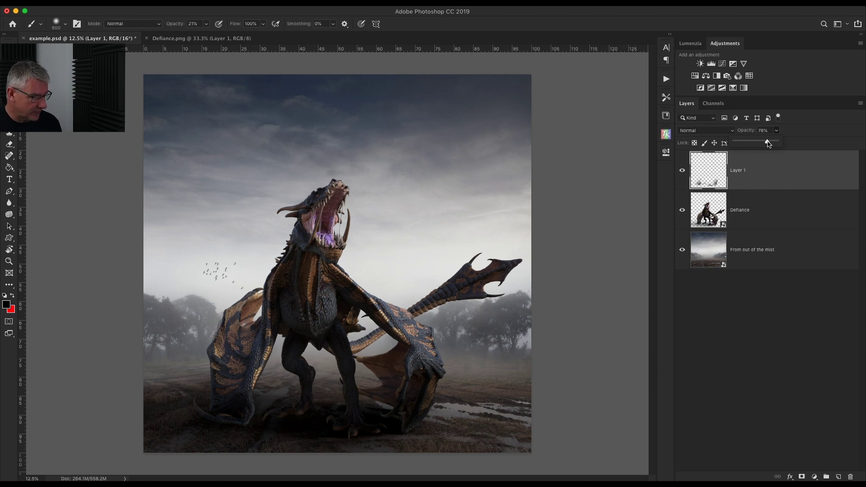
click(784, 188)
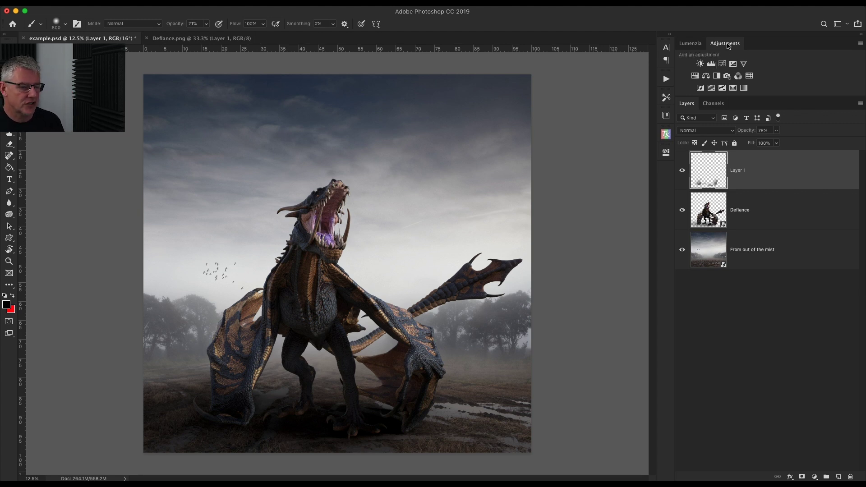
Step: Add a Hue/Saturation layer and drag on the dragon's wing to set Reds saturation to -30
click(695, 76)
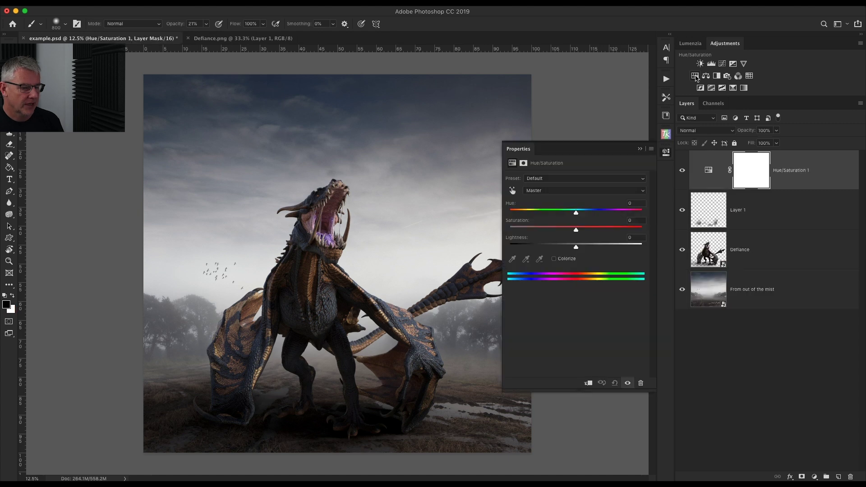
click(513, 192)
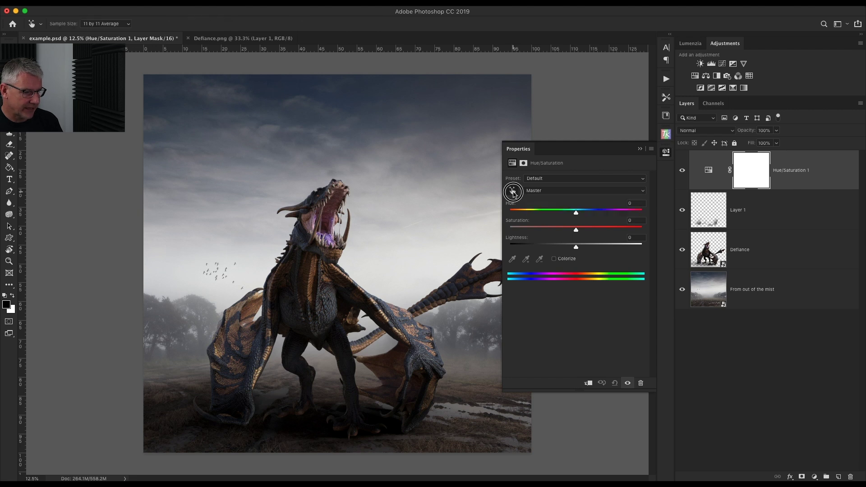
drag(259, 307, 240, 311)
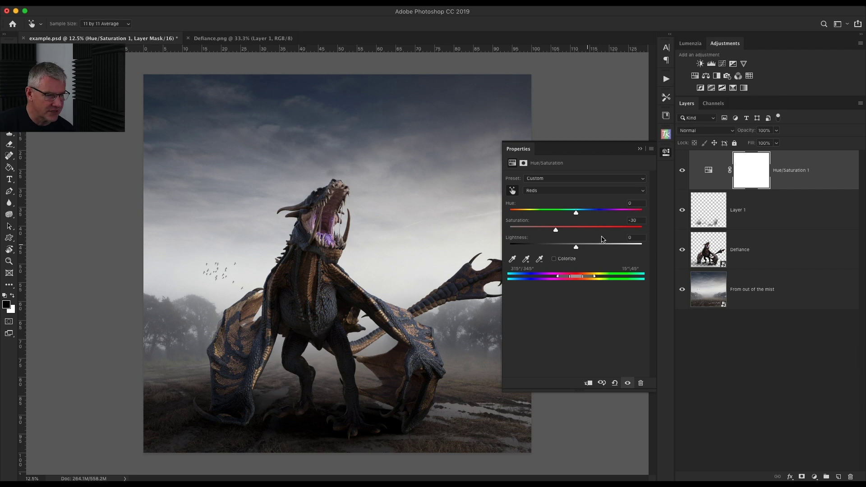
click(640, 149)
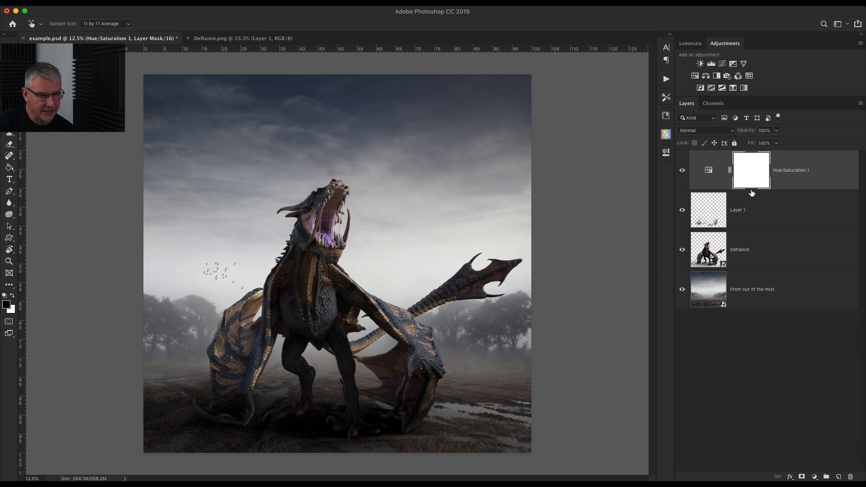
Step: Paint black on the Hue/Saturation mask over the dragon's mouth with a 250 px brush
click(754, 174)
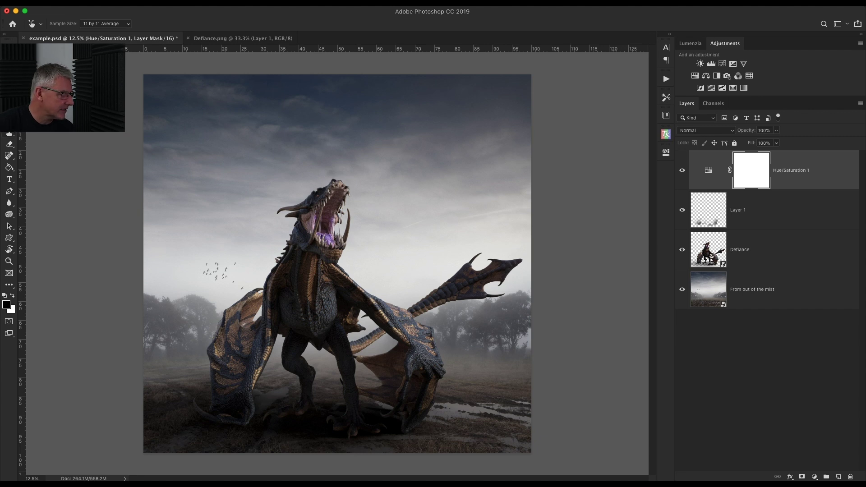
key(b)
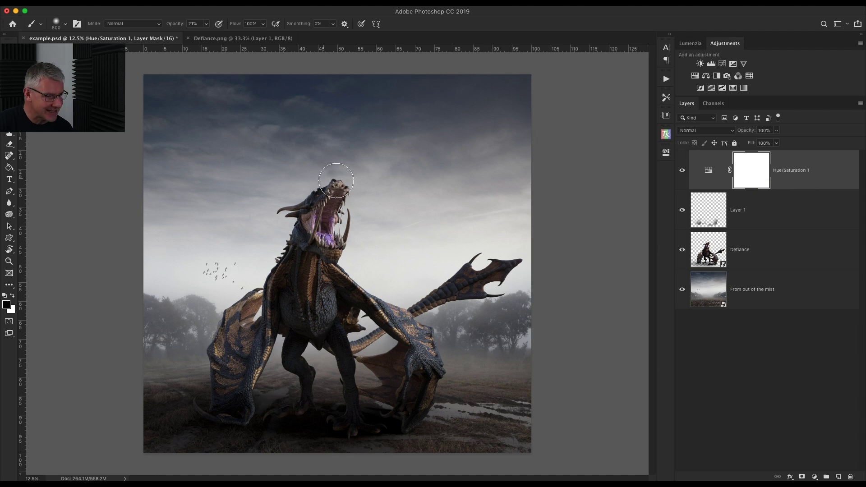
key(bracketleft)
key(bracketleft)
key(bracketleft)
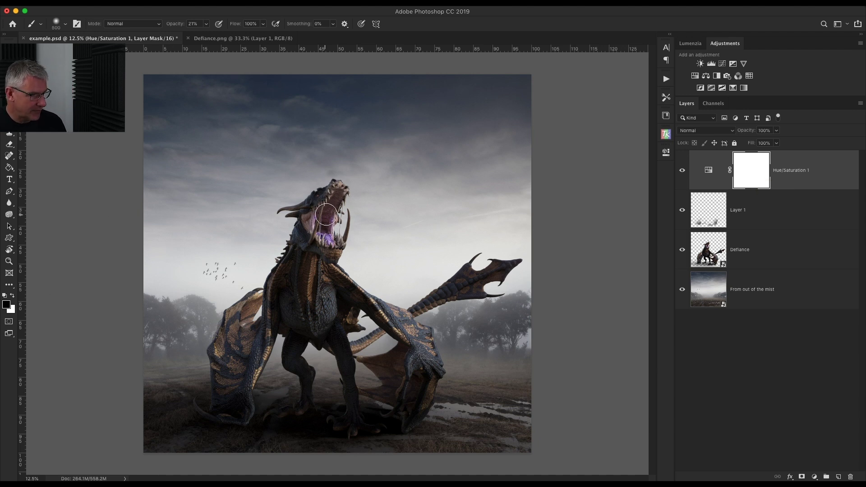
key(bracketleft)
key(bracketleft)
key(bracketleft)
mouse_move(330, 208)
mouse_down()
mouse_move(338, 192)
mouse_move(322, 203)
mouse_move(340, 188)
mouse_move(316, 212)
mouse_move(341, 190)
mouse_move(327, 217)
mouse_move(343, 186)
mouse_move(317, 225)
mouse_move(316, 210)
mouse_move(313, 226)
mouse_move(308, 216)
mouse_move(322, 234)
mouse_move(338, 189)
mouse_move(331, 196)
mouse_move(342, 190)
mouse_move(326, 228)
mouse_move(335, 245)
mouse_move(324, 218)
mouse_move(337, 188)
mouse_move(326, 202)
mouse_move(321, 241)
mouse_up()
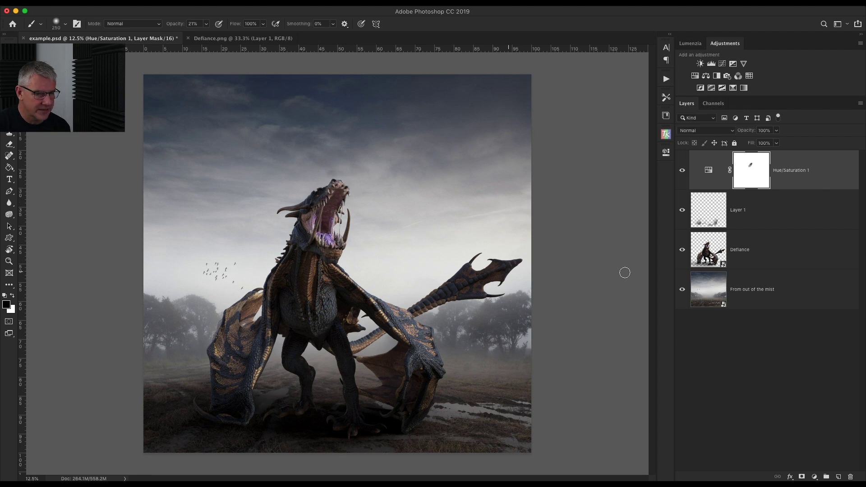
Step: Toggle the Hue/Saturation layer's visibility to compare before and after
click(681, 172)
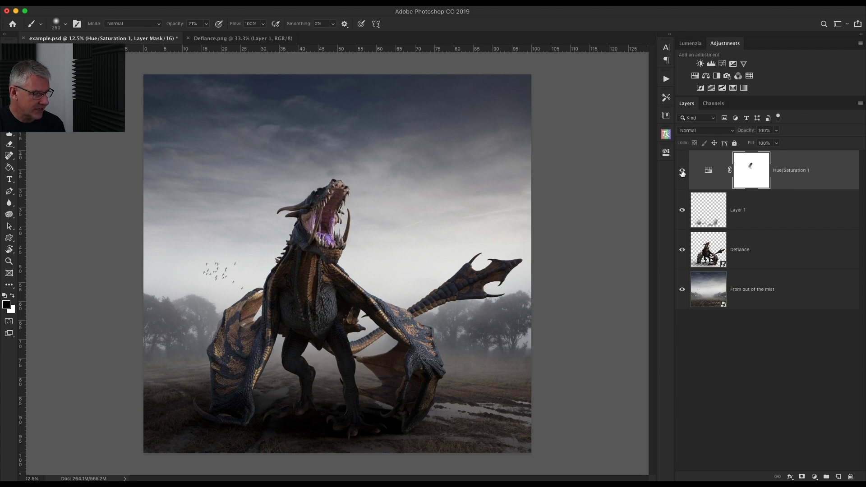
click(682, 172)
click(682, 171)
click(681, 171)
Step: Stamp all visible layers into a new merged layer named 'Luminar edit'
click(682, 171)
key(super+2)
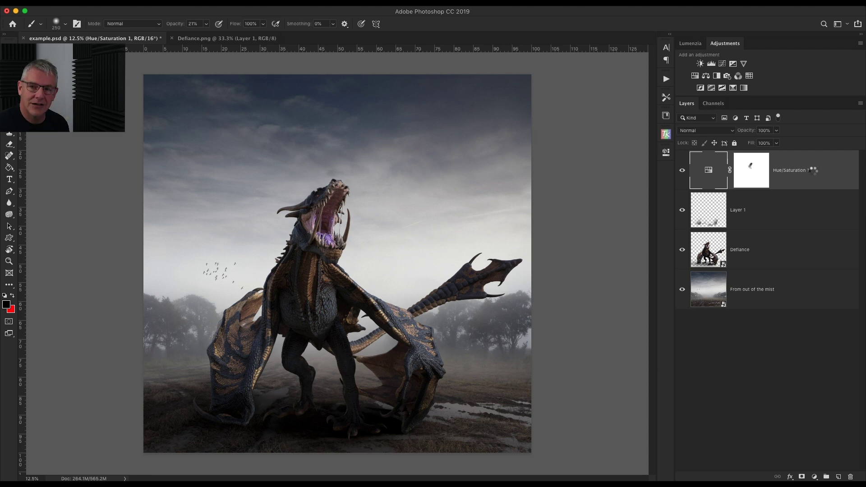
key(super+alt+shift+e)
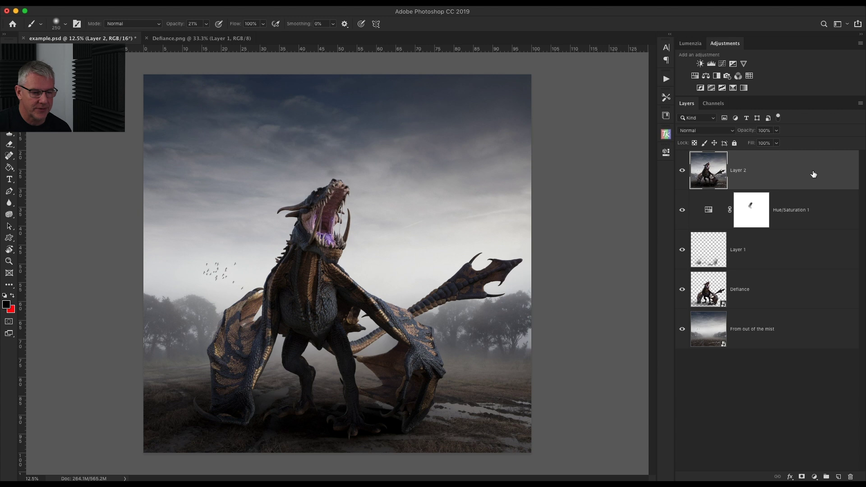
double_click(737, 170)
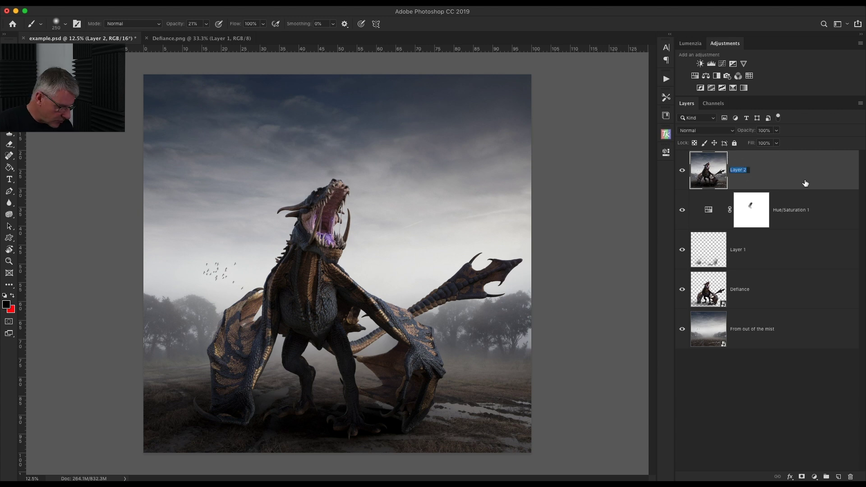
text(Lumina)
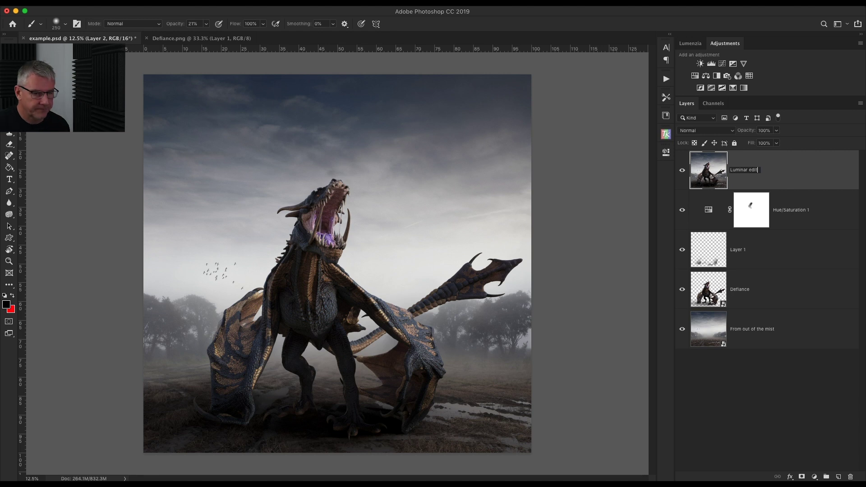
text(r edit)
key(Return)
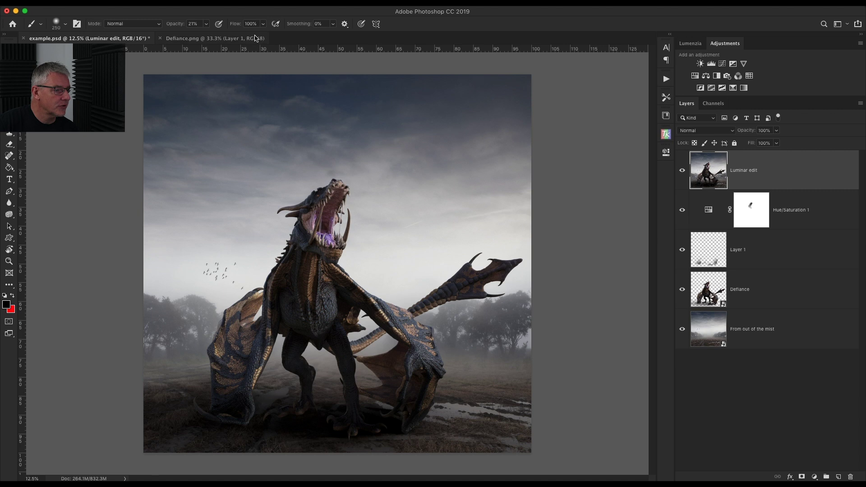
Step: Apply Filter > Skylum Software > Luminar 4 to the Luminar edit layer
click(223, 2)
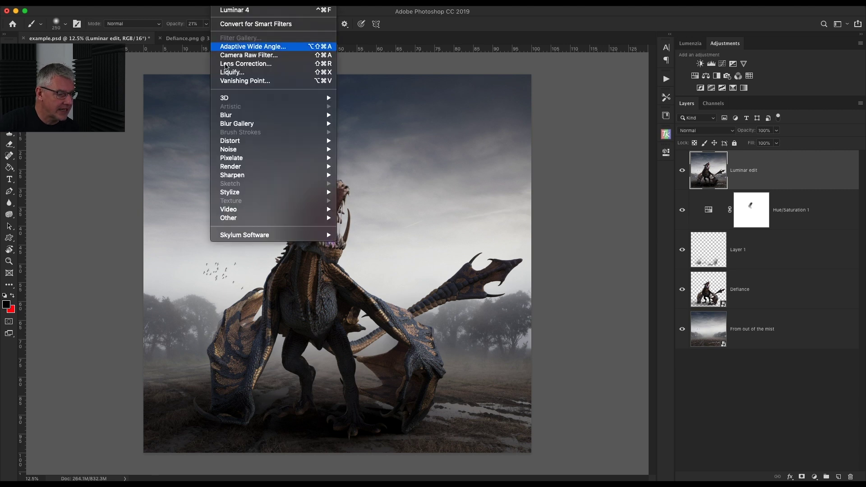
mouse_move(285, 234)
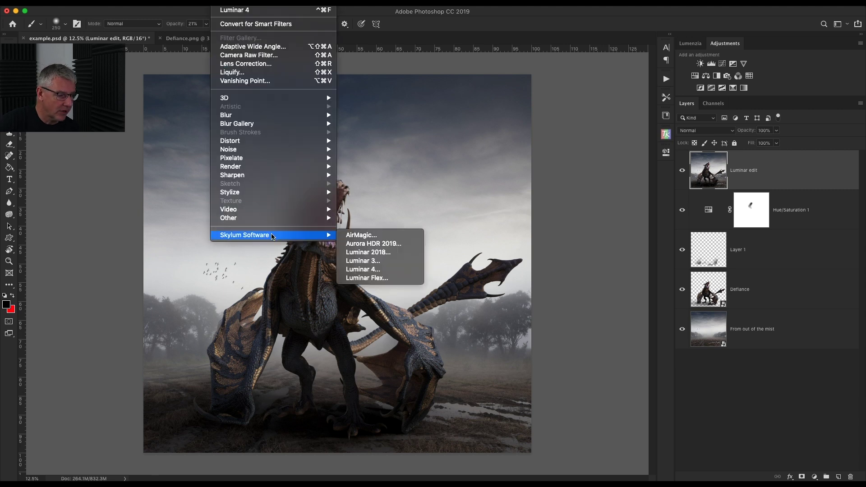
click(381, 270)
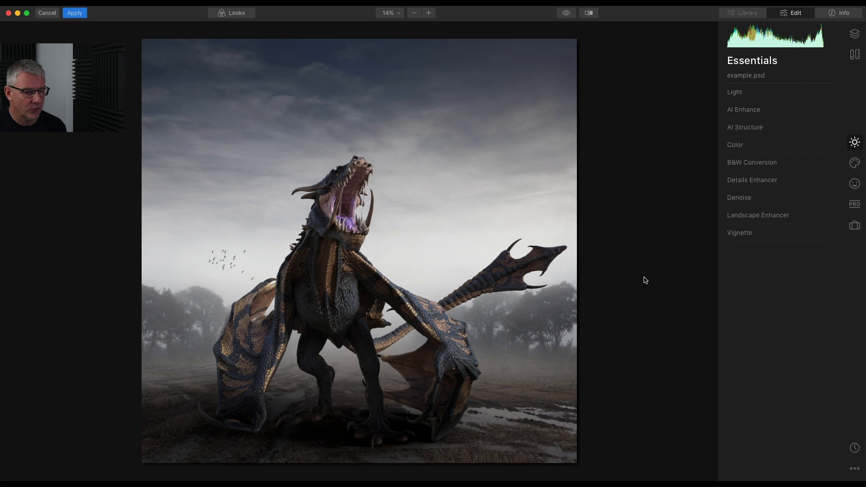
Step: Load 'Dragon turn in flight.png' as a custom sky object in AI Augmented Sky
click(855, 163)
click(758, 110)
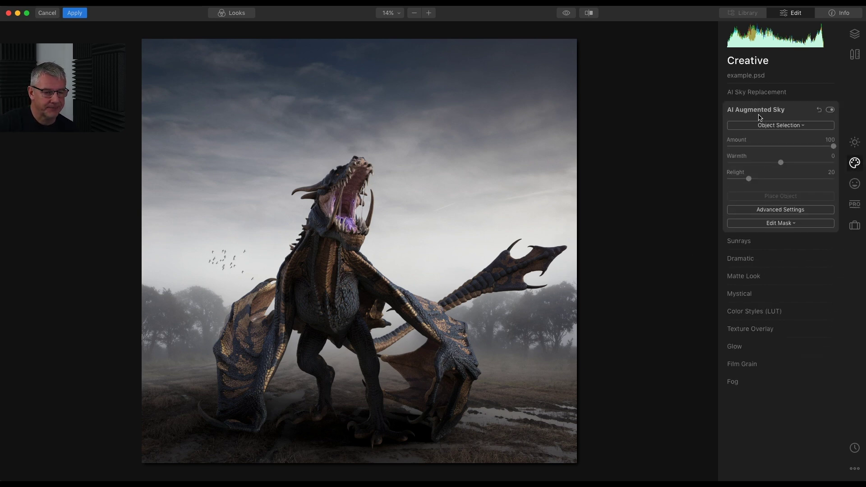
click(765, 126)
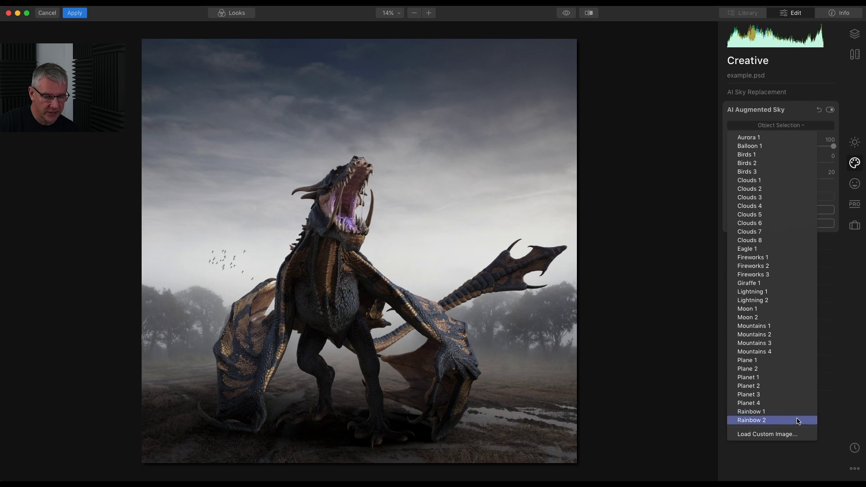
click(766, 434)
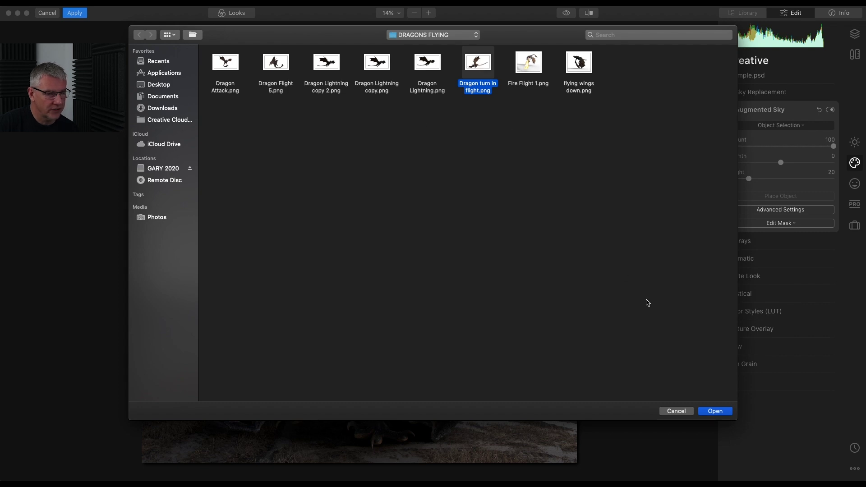
click(714, 410)
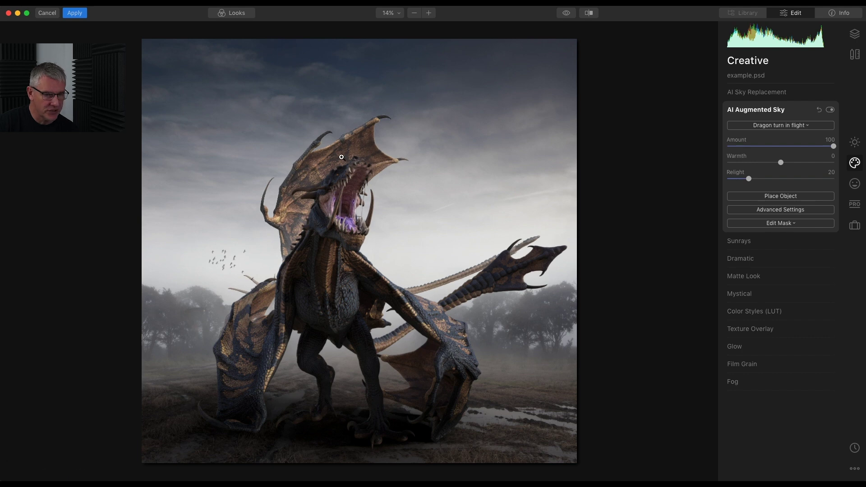
Step: Shrink the flying dragon, tilt it about 20° and move it beside the roaring head
click(800, 198)
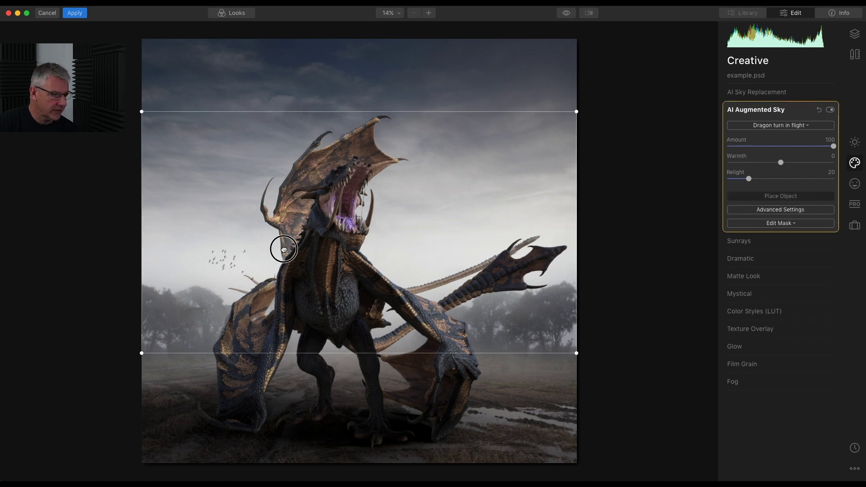
drag(284, 247, 307, 174)
drag(599, 278, 363, 216)
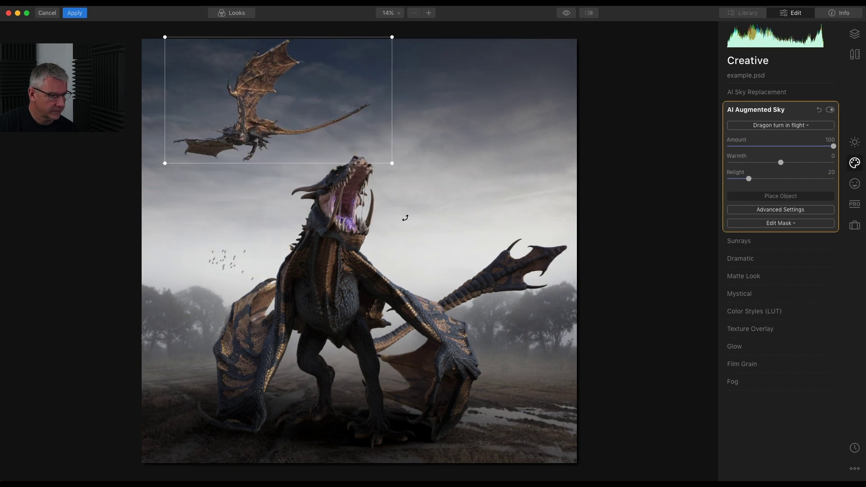
drag(420, 183, 407, 243)
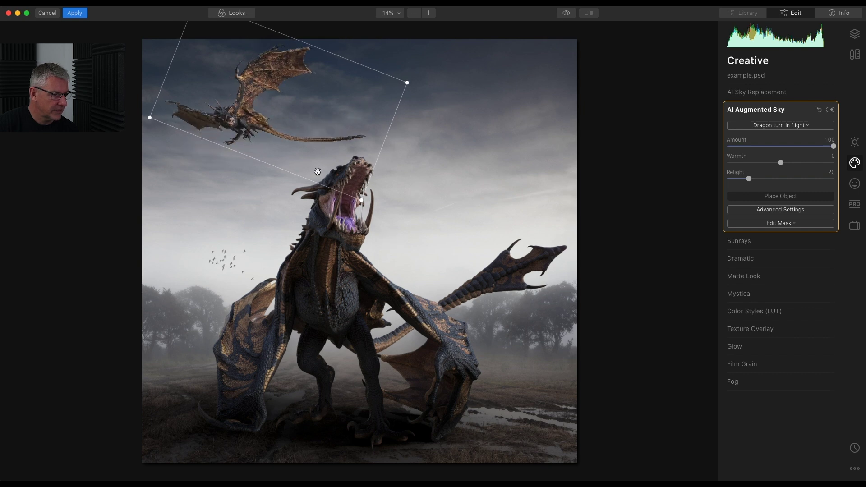
drag(240, 113, 447, 193)
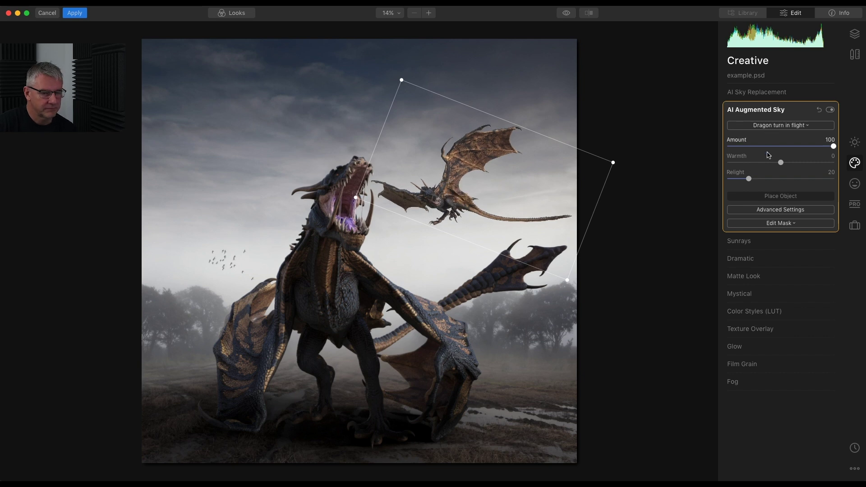
Step: Finish placing the flying dragon, then reset AI Augmented Sky to remove it
click(786, 126)
click(779, 130)
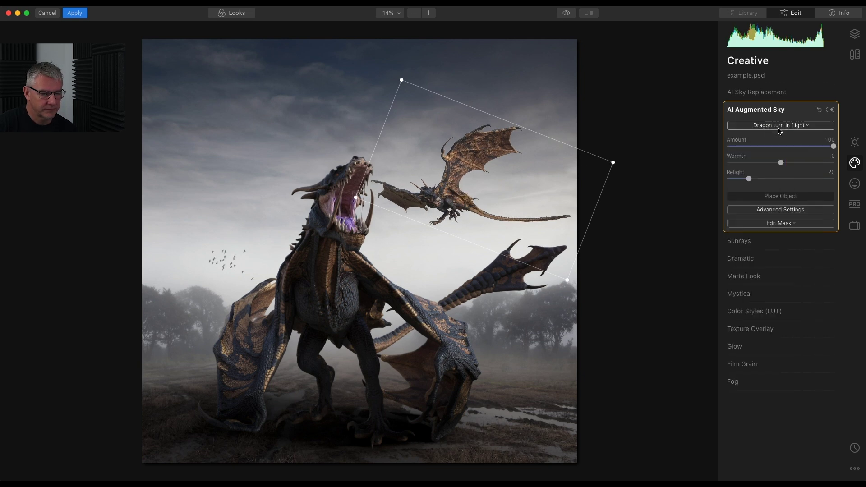
click(787, 196)
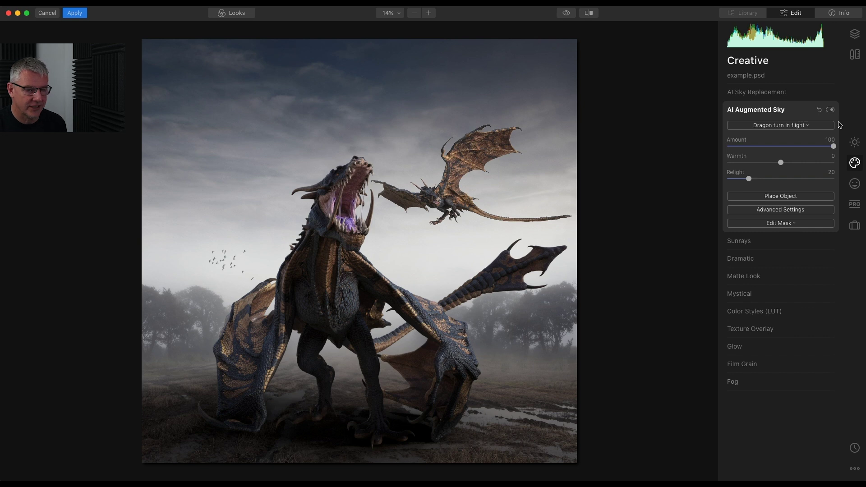
click(818, 110)
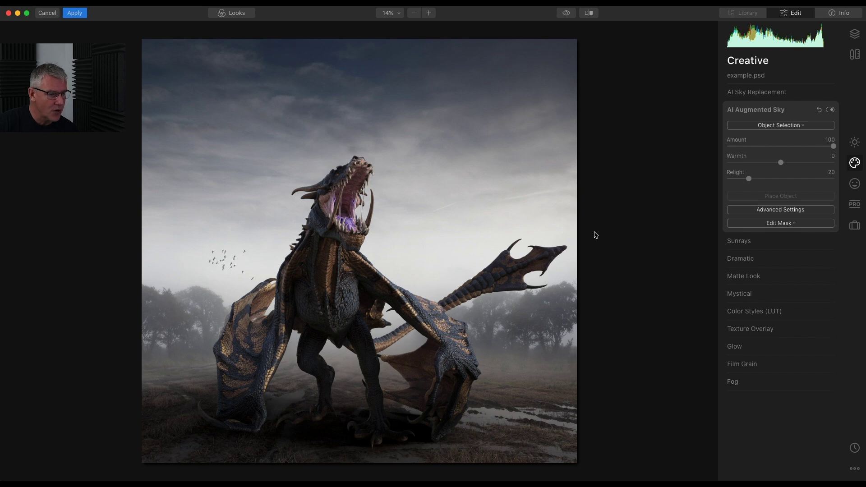
Step: Apply the Cine 1 preset look to the composite
click(242, 14)
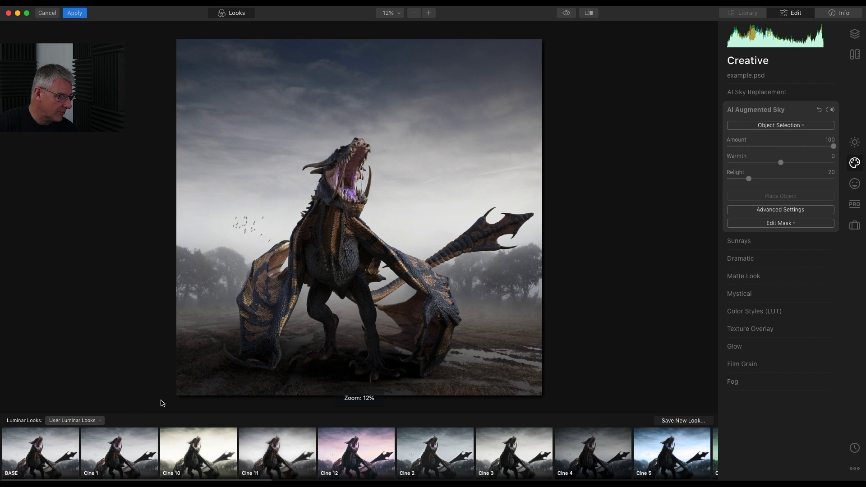
click(131, 450)
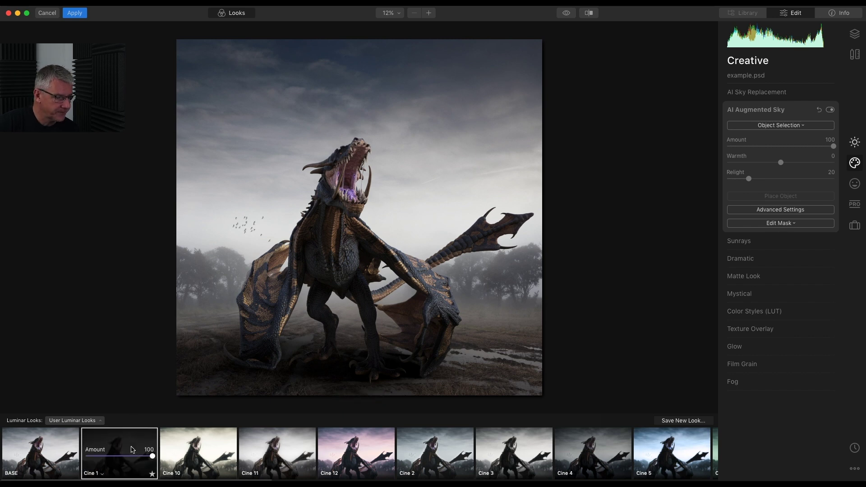
key(super+l)
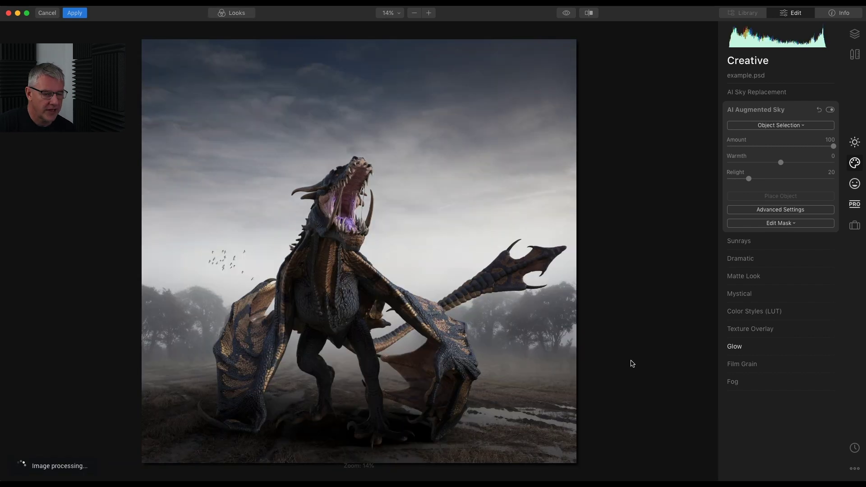
Step: In Essentials Color advanced settings with blue selected, lower overall Saturation to -14
click(854, 143)
click(727, 147)
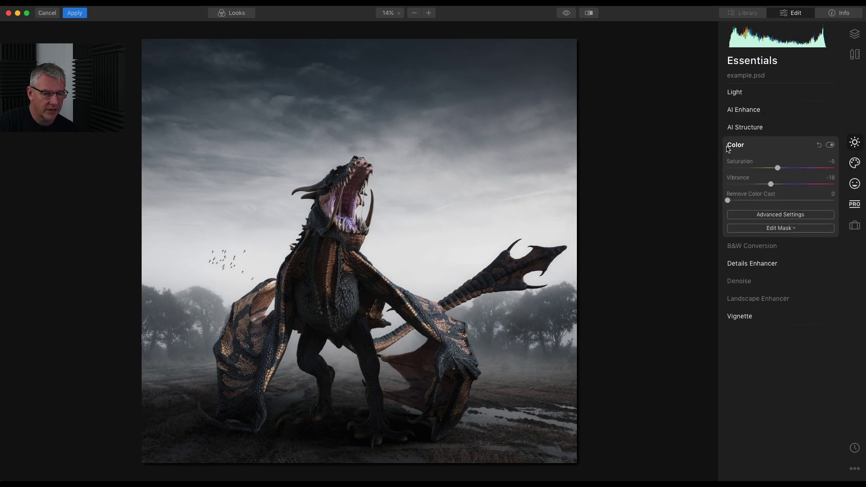
click(782, 216)
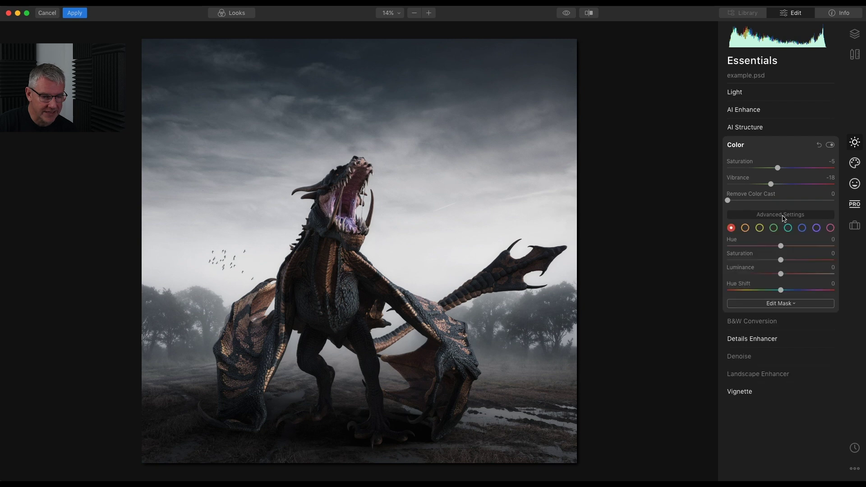
click(801, 228)
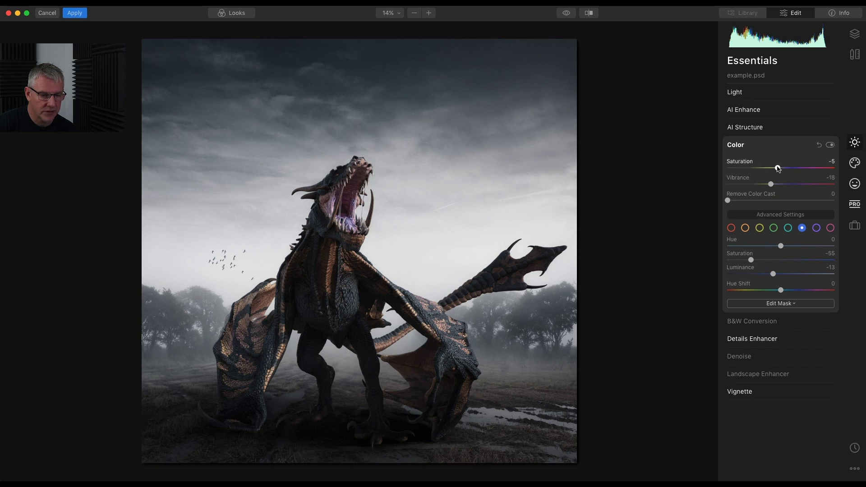
drag(778, 168, 772, 168)
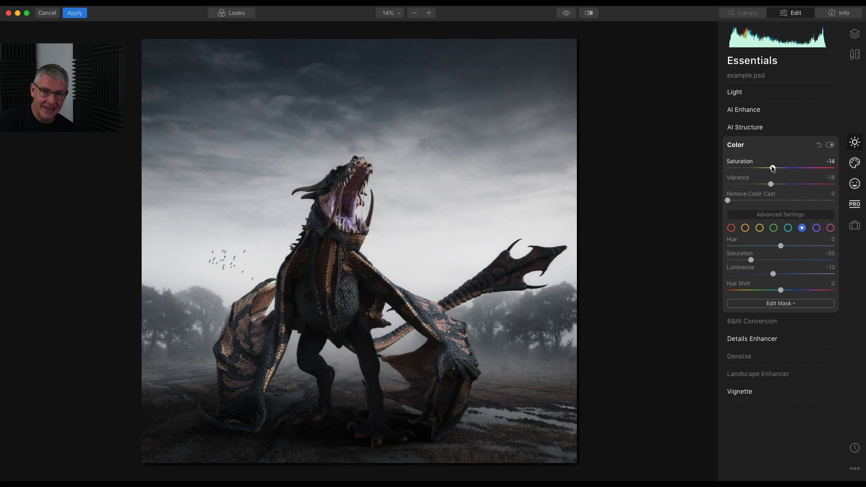